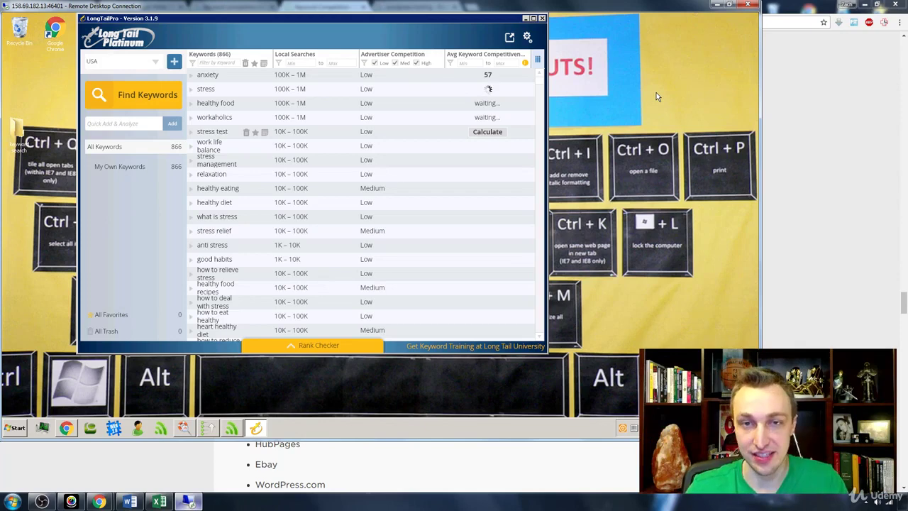
# Step: Restart the stress test competitiveness calculation, then queue work life balance, stress management and healthy eating
pyautogui.click(487, 133)
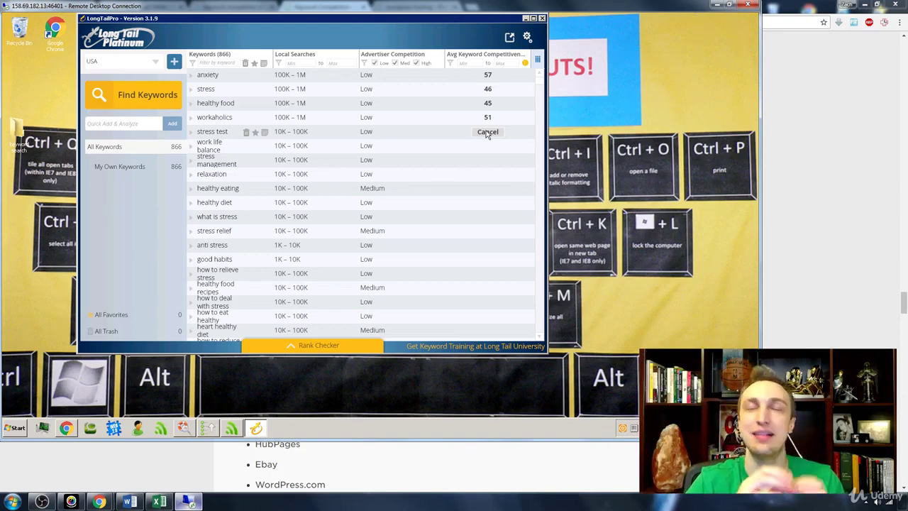
pyautogui.click(487, 133)
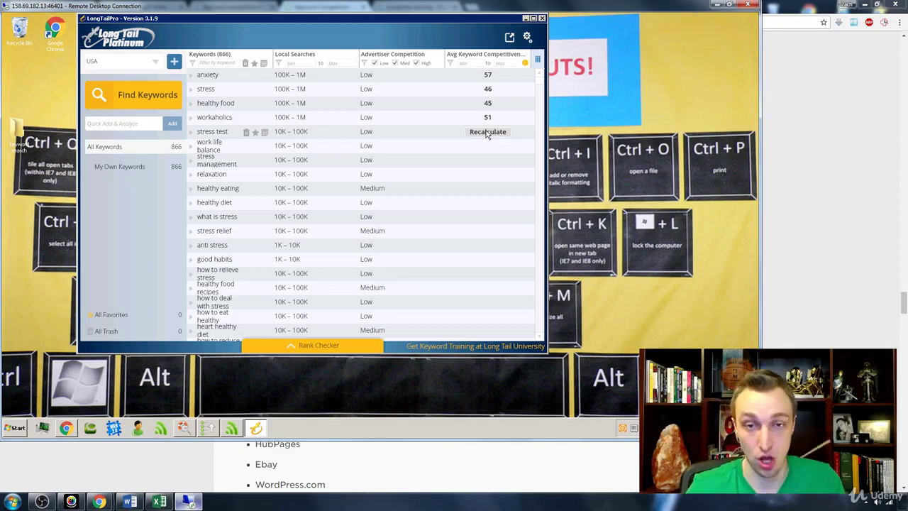
pyautogui.click(488, 131)
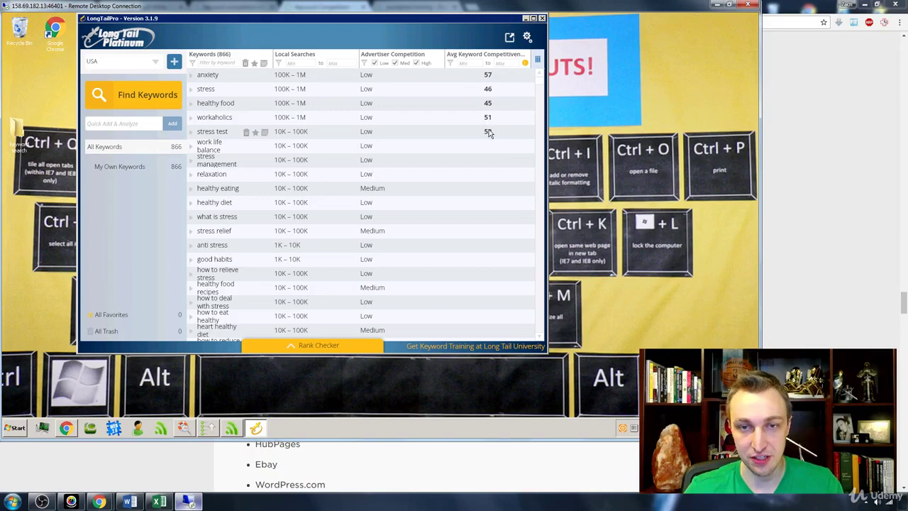
pyautogui.click(488, 159)
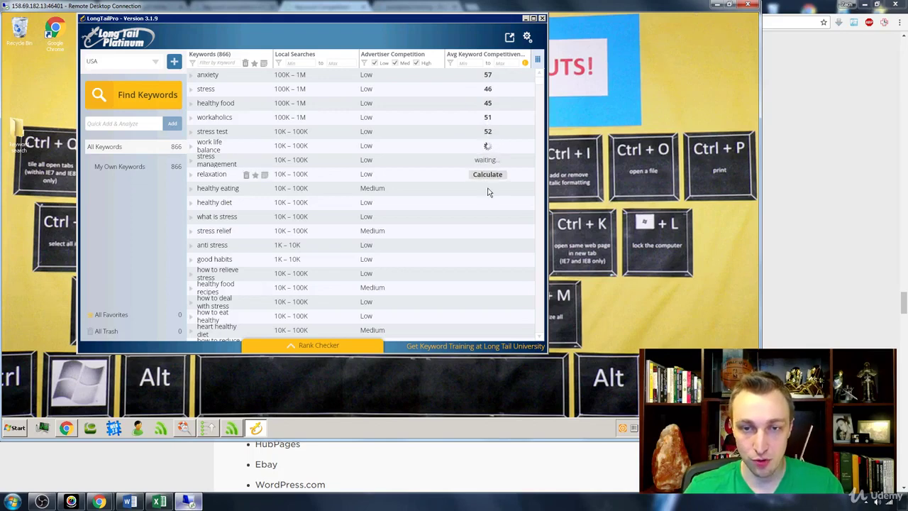
pyautogui.click(488, 188)
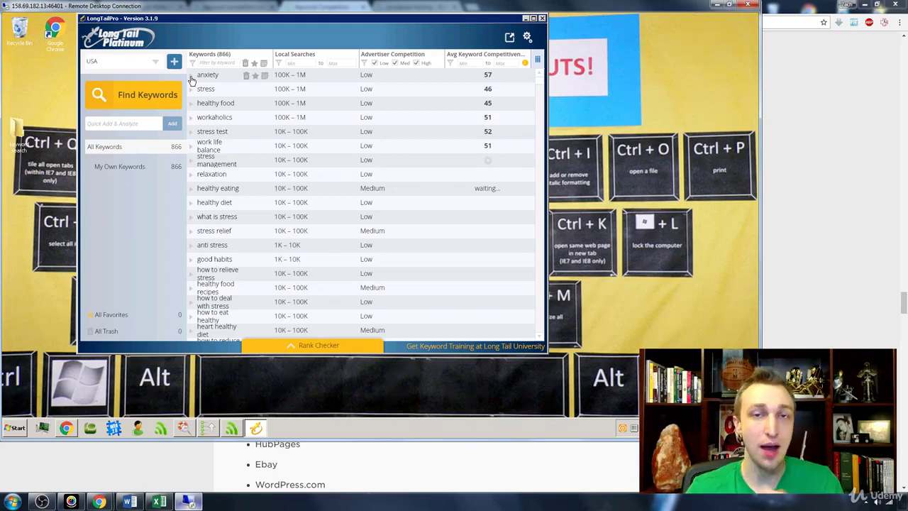
# Step: Expand the anxiety keyword's top-10 results table to review its metrics, then collapse it
pyautogui.click(190, 78)
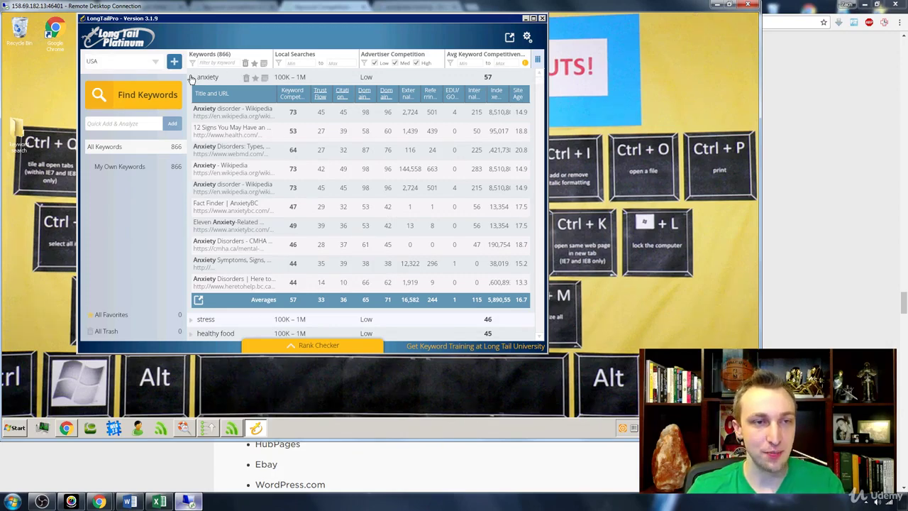
pyautogui.click(213, 78)
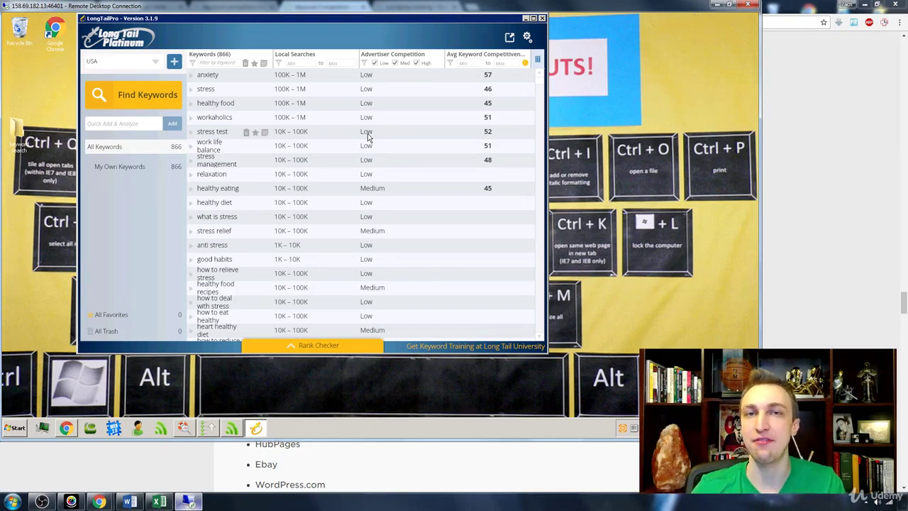
# Step: Queue relaxation, healthy diet, stress relief, anti stress, good habits and how to relieve stress
pyautogui.click(488, 174)
pyautogui.click(487, 203)
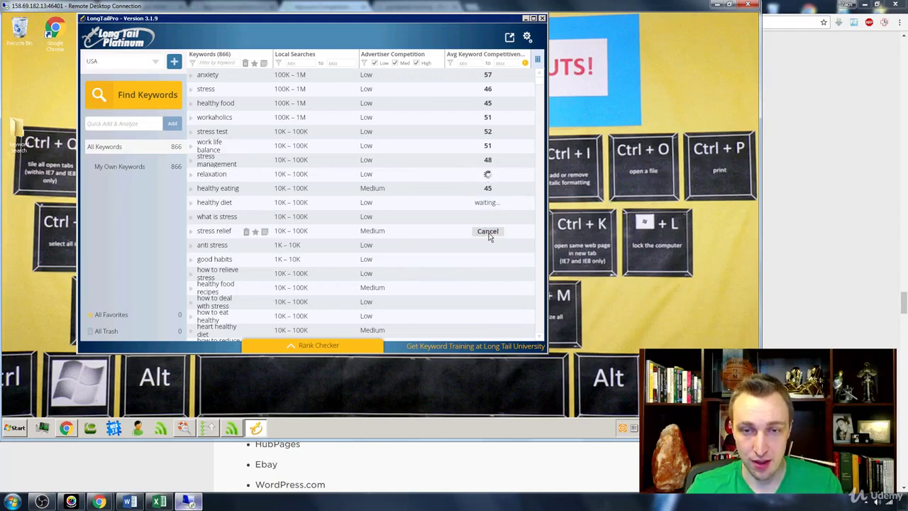
pyautogui.click(487, 230)
pyautogui.click(487, 245)
pyautogui.click(488, 275)
pyautogui.click(487, 287)
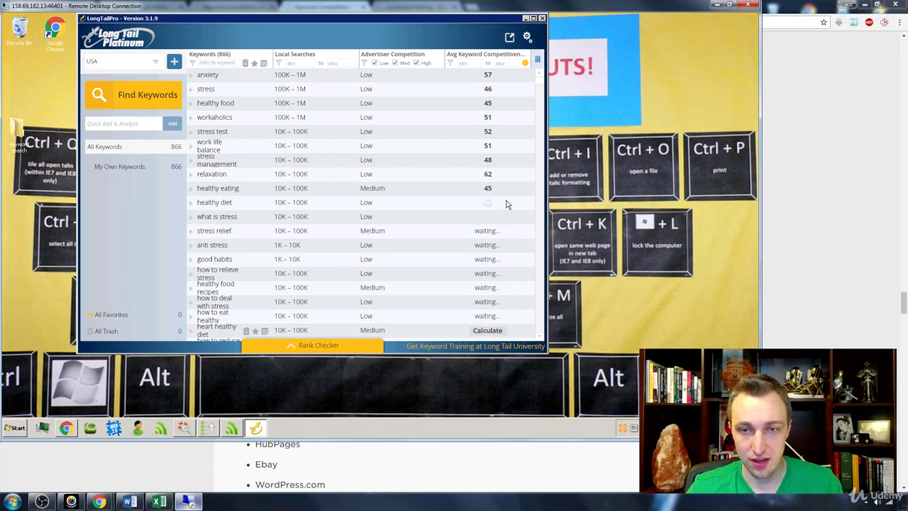
# Step: Queue healthy habits, healthy eating plan, relaxation techniques, signs of stress, heart healthy foods and causes of stress
pyautogui.scroll(-5, 504, 203)
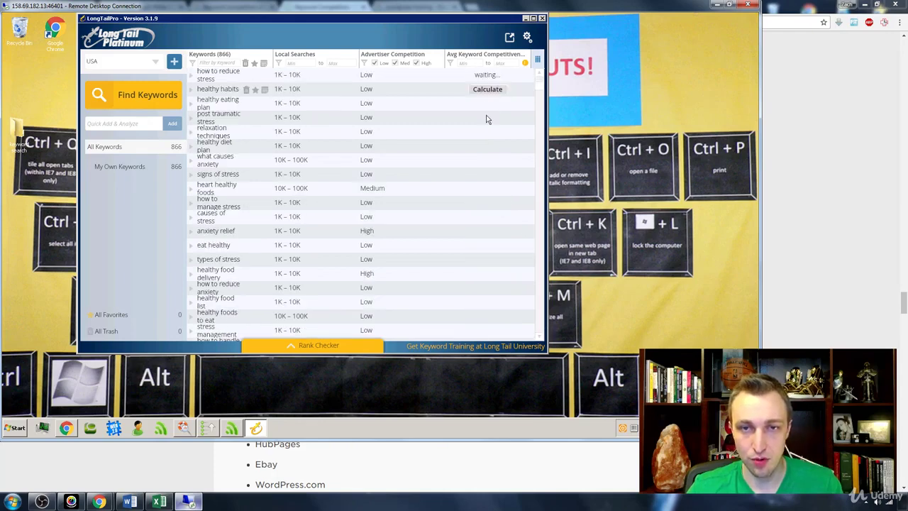
pyautogui.click(487, 89)
pyautogui.click(488, 103)
pyautogui.click(487, 160)
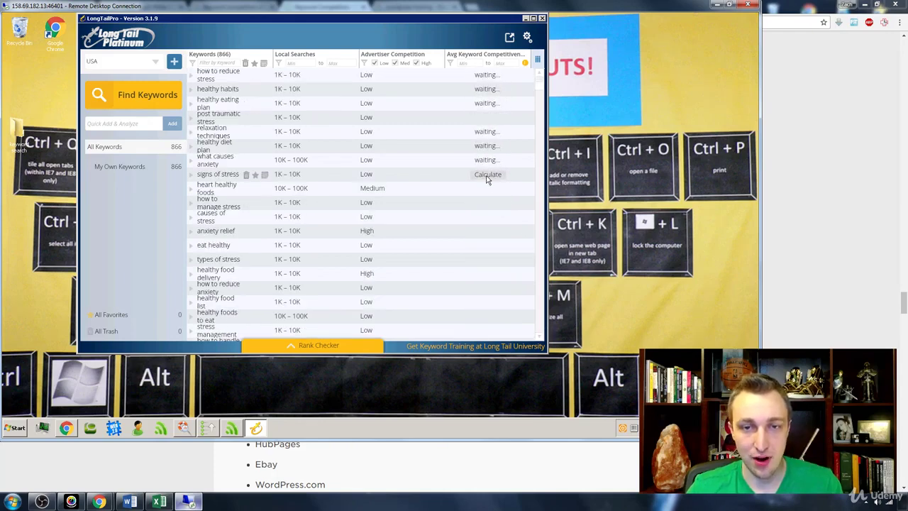
pyautogui.click(487, 174)
pyautogui.click(487, 188)
pyautogui.click(488, 202)
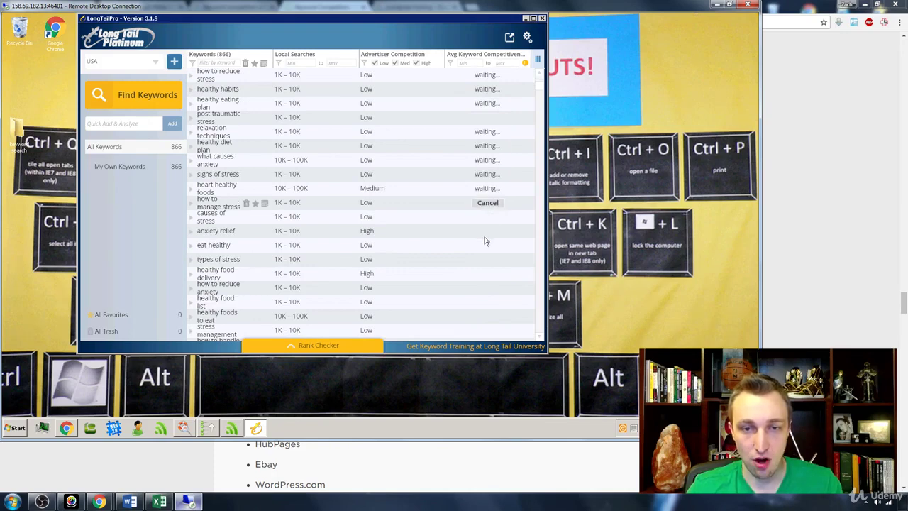
pyautogui.click(487, 216)
# Step: Queue anxiety relief, eat healthy, healthy food delivery, how to reduce anxiety, healthy food list and healthy foods to eat
pyautogui.click(487, 230)
pyautogui.click(487, 245)
pyautogui.click(487, 273)
pyautogui.click(487, 288)
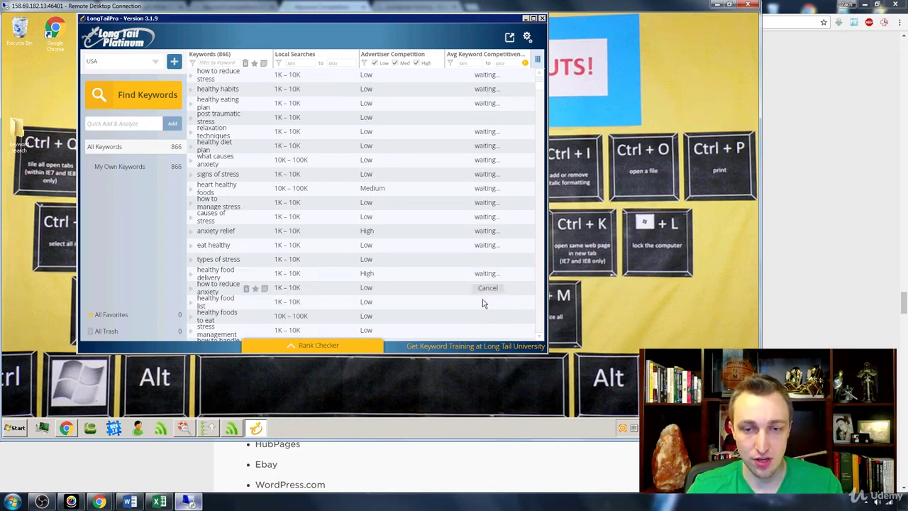
pyautogui.click(487, 301)
pyautogui.click(487, 316)
pyautogui.click(487, 330)
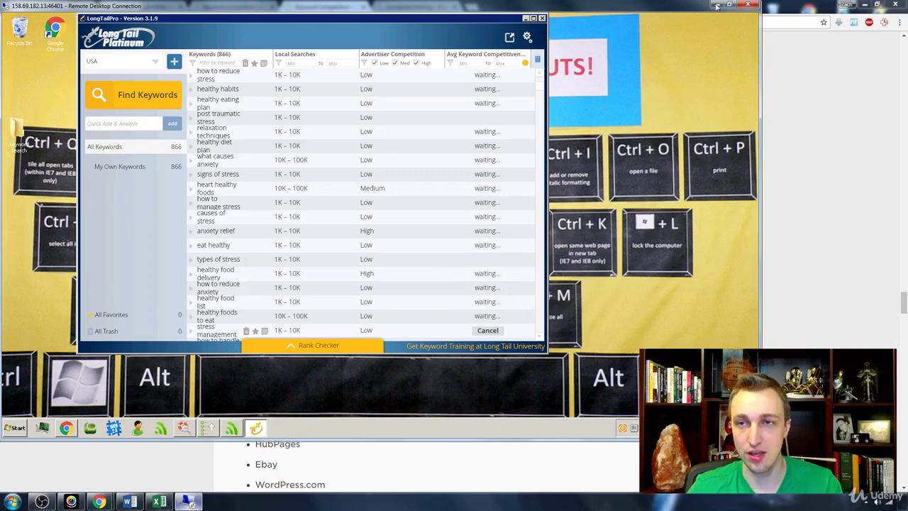
# Step: Minimize the Remote Desktop window and close the Backlinko and WordPress hosting tabs in Chrome
pyautogui.click(716, 6)
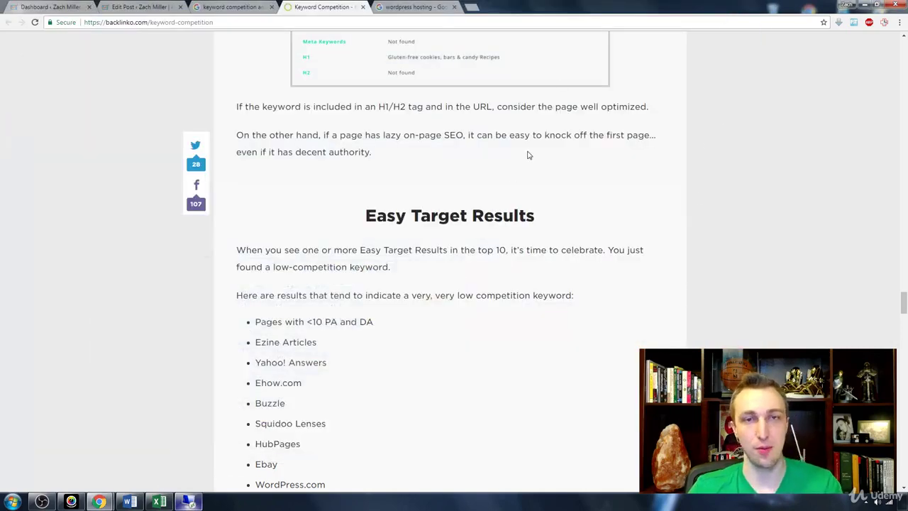
pyautogui.hotkey('ctrl', 'w')
pyautogui.hotkey('ctrl', 'w')
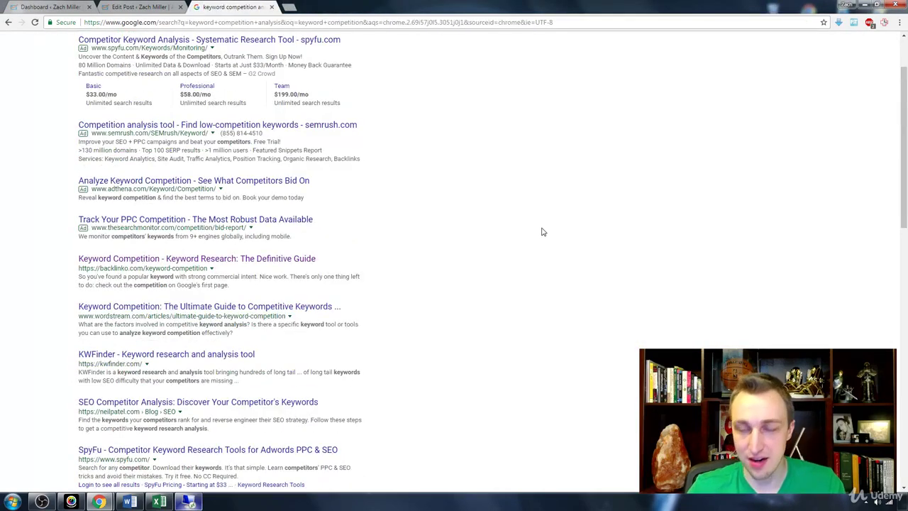